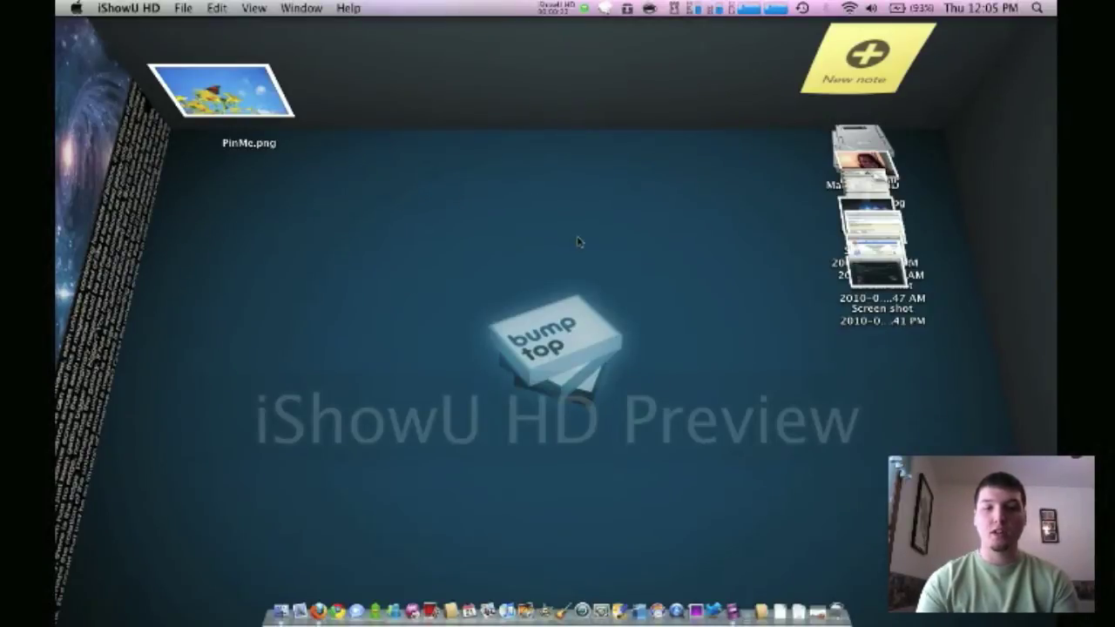
Move Photo 18.jpg out of the stacked desktop icons onto the middle of the floor.
left_click(893, 282)
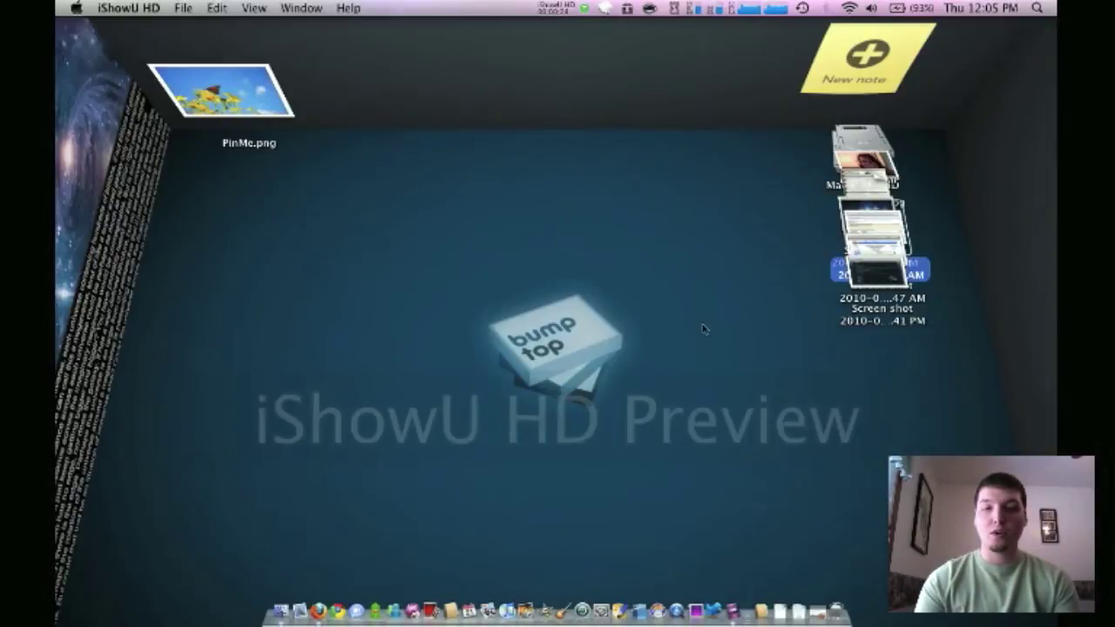
left_click(875, 288)
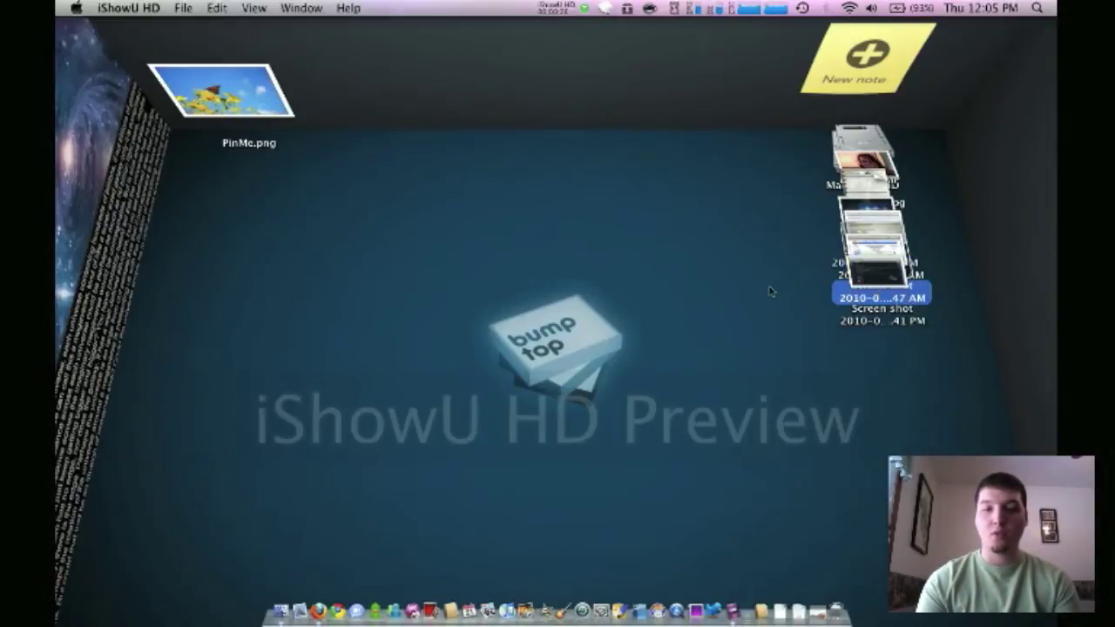
left_click(874, 275)
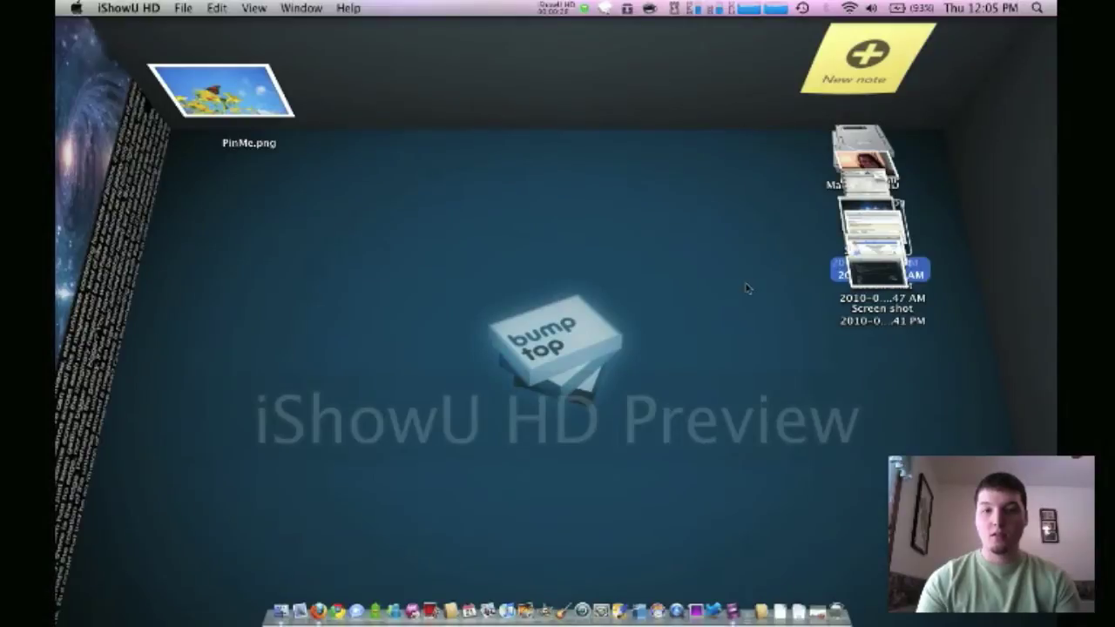
left_click(874, 174)
left_click_drag(872, 173, 646, 253)
left_click(871, 260)
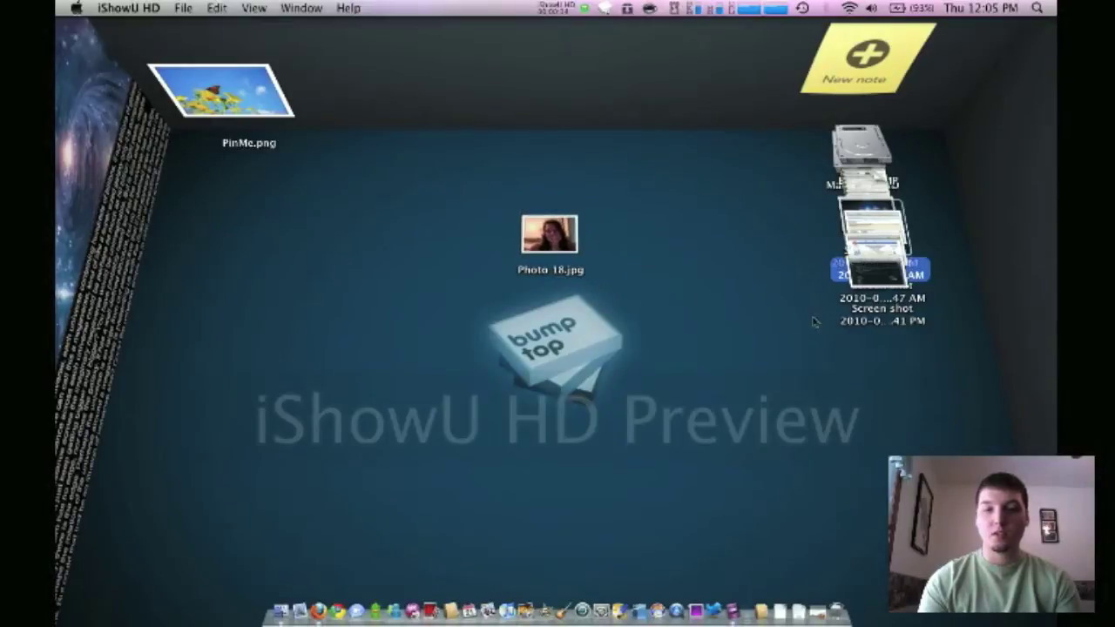
Move Photo 18.jpg from the middle of the floor back to the stacked icons below the New note pad.
left_click(878, 327)
scroll(850, 303, "up", 1)
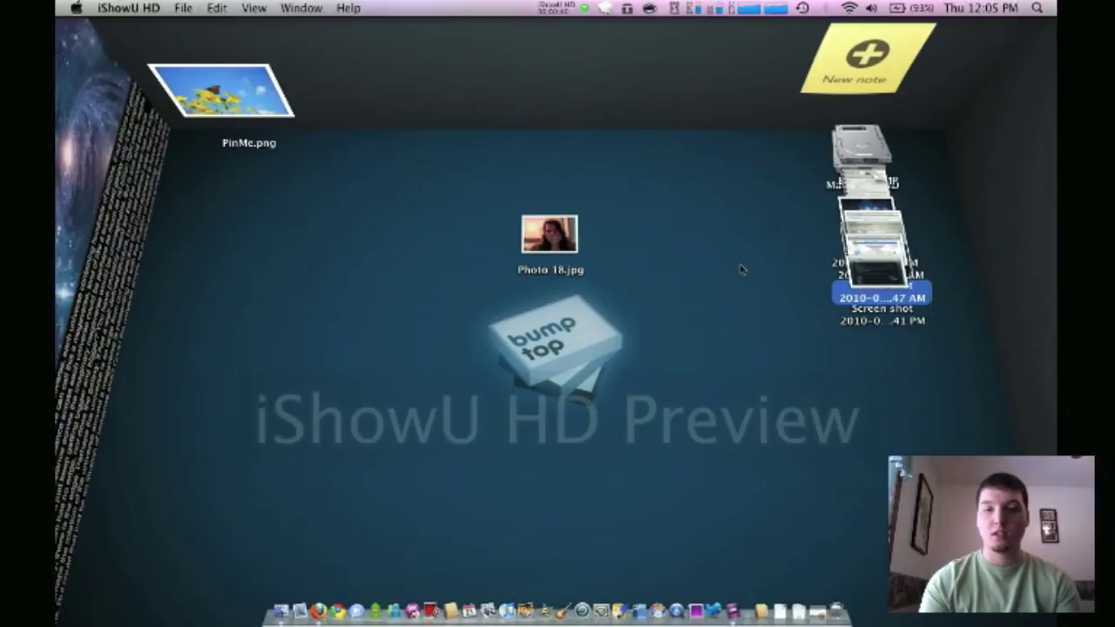
left_click(869, 185)
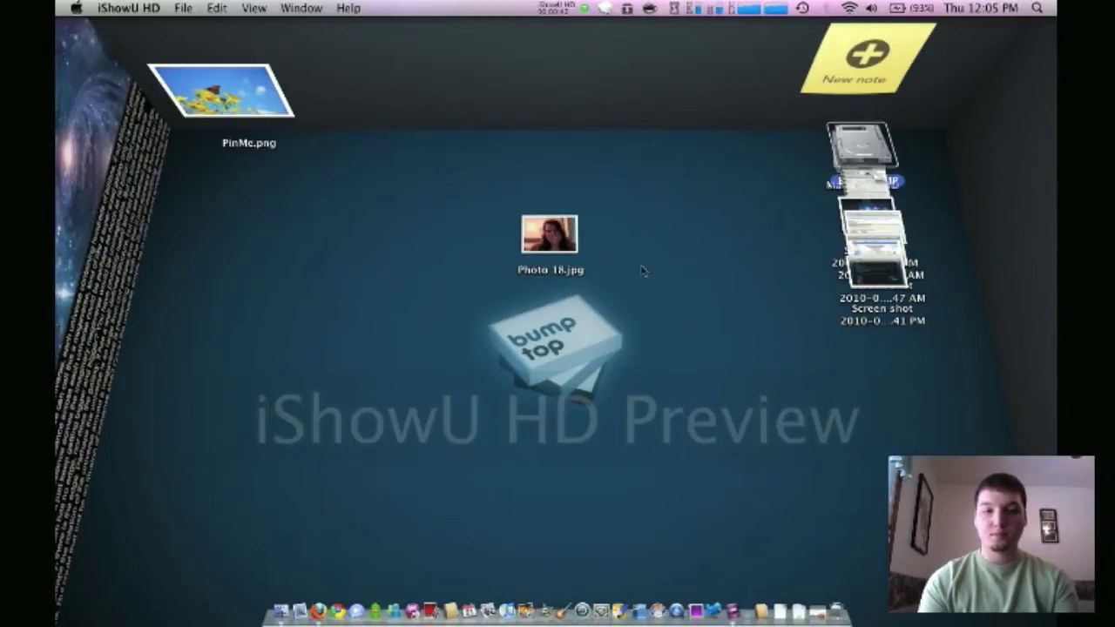
left_click_drag(548, 234, 903, 119)
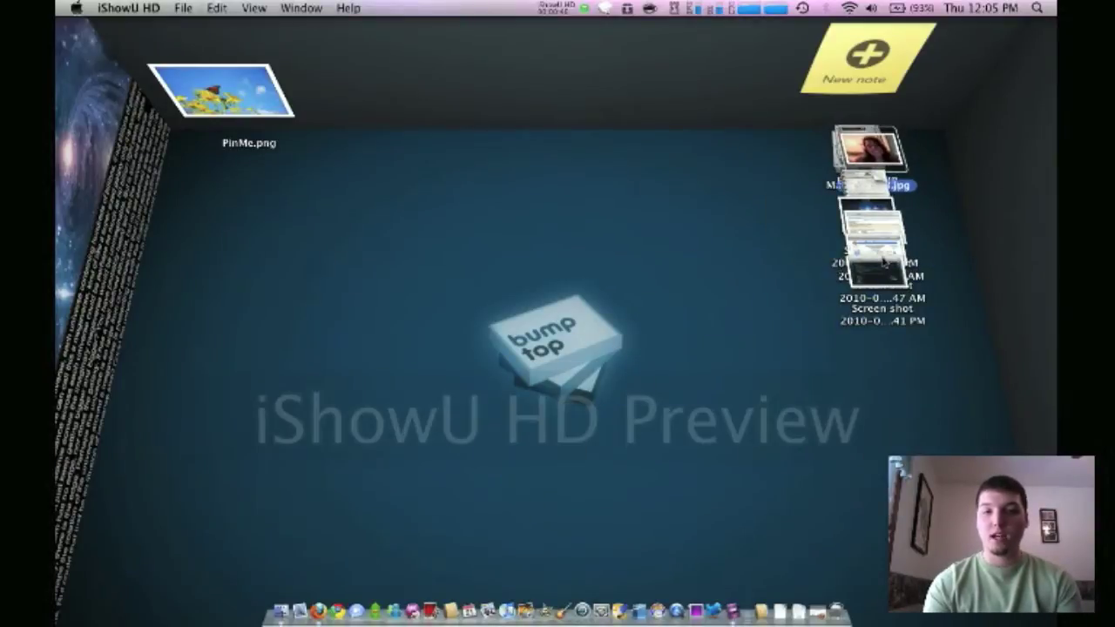
Move Loan Details and the 2009 and 27.54 AM screenshots out of the stack to the front-left area of the floor.
left_click_drag(870, 228, 757, 275)
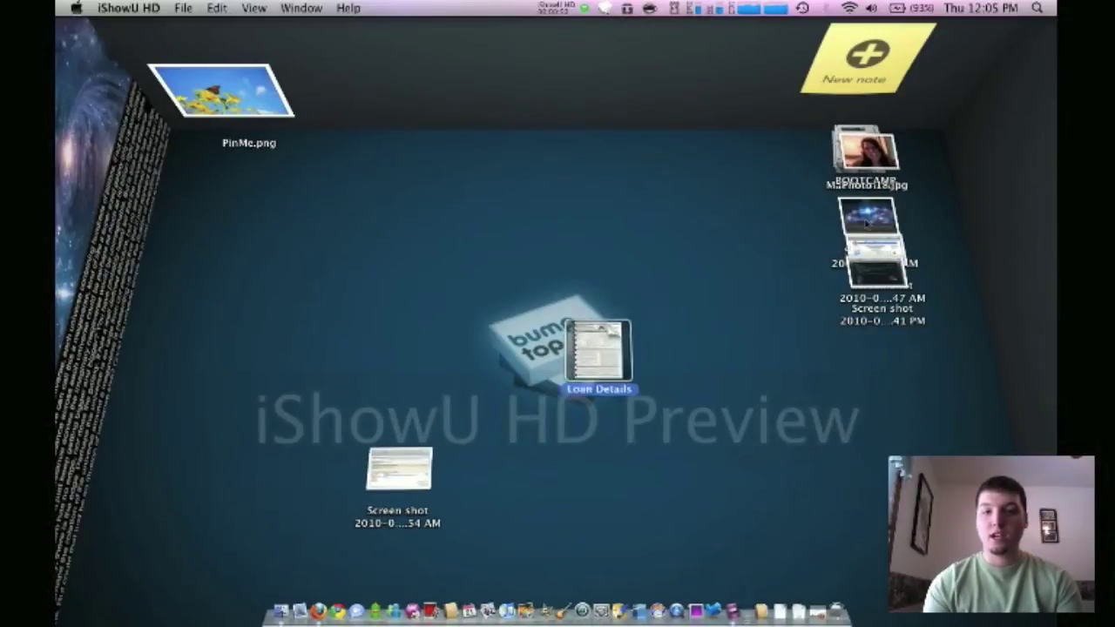
left_click_drag(870, 228, 376, 493)
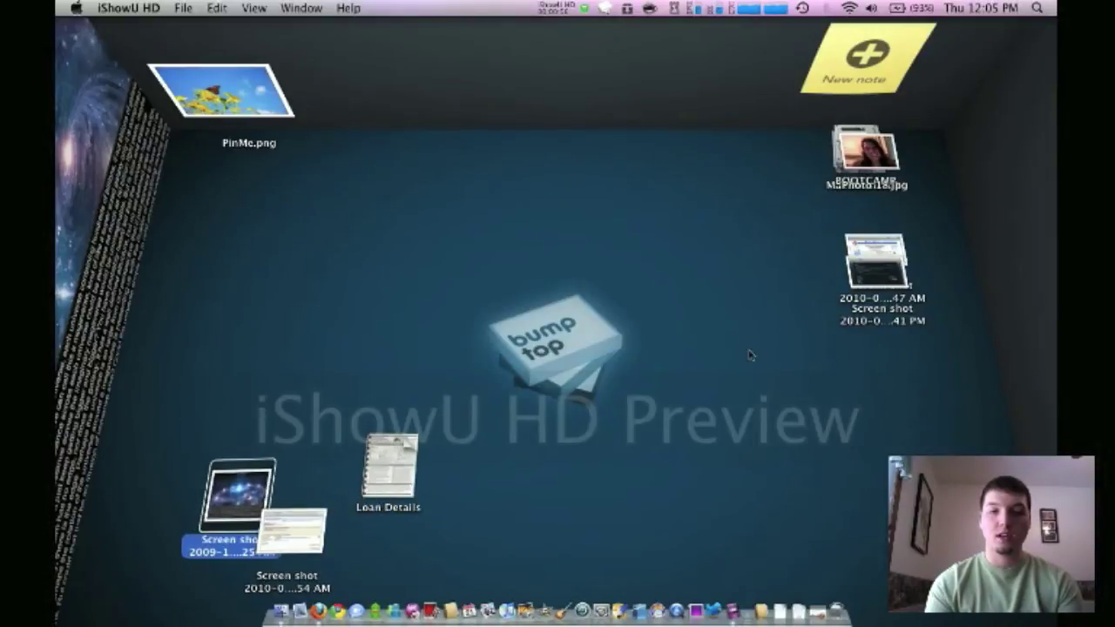
Pin the 11.54.47 AM screenshot to the middle of the far wall and enlarge it with Grow.
left_click_drag(860, 283, 490, 390)
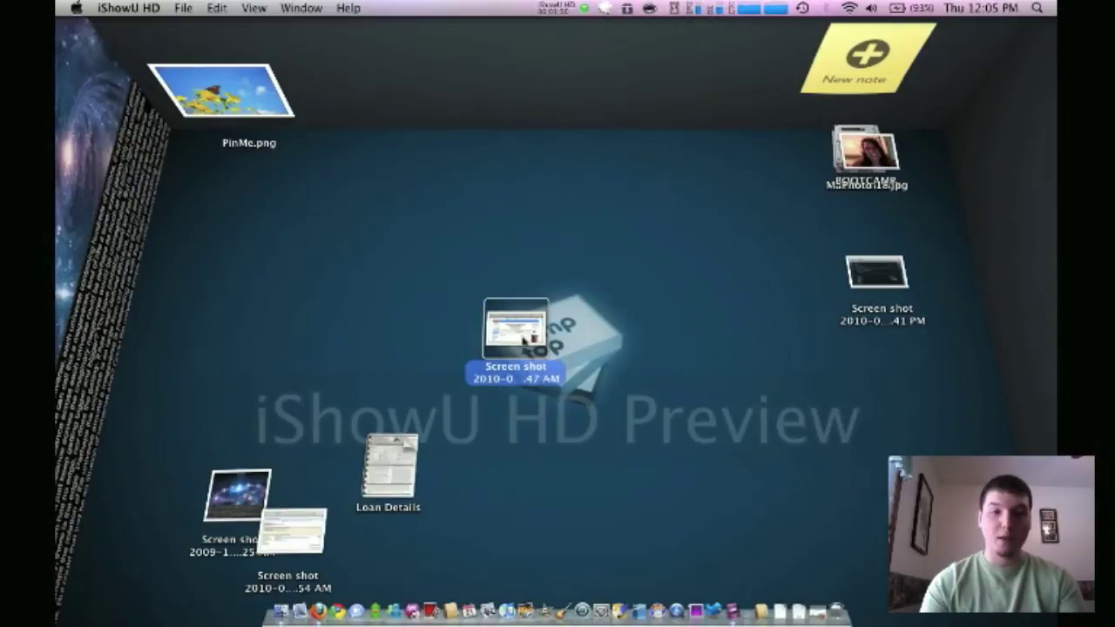
left_click_drag(512, 315, 509, 63)
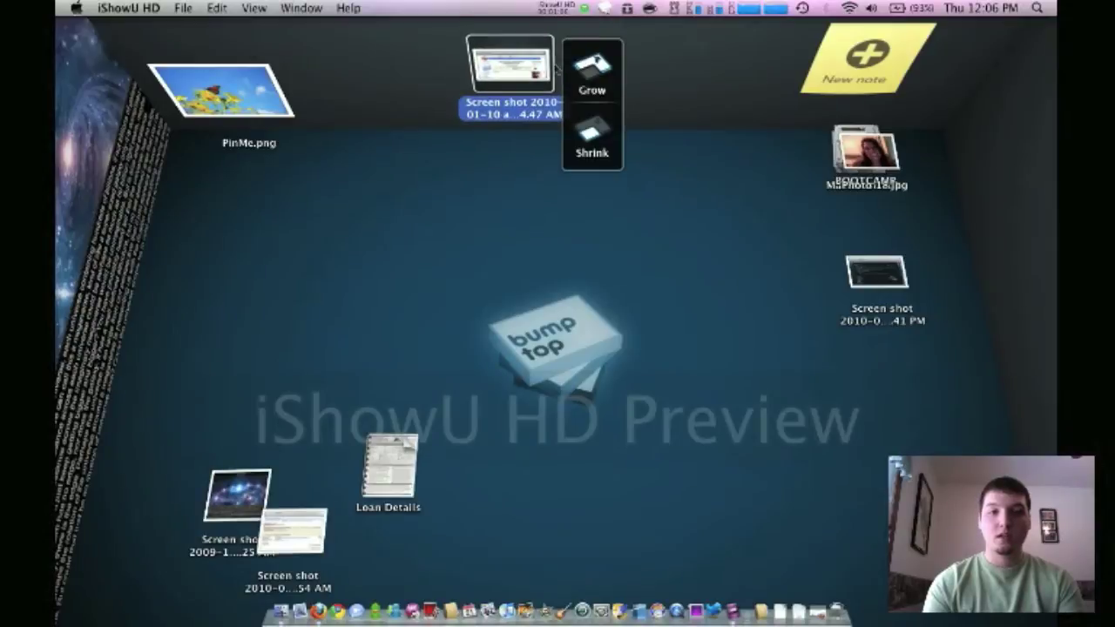
left_click(594, 73)
left_click(594, 132)
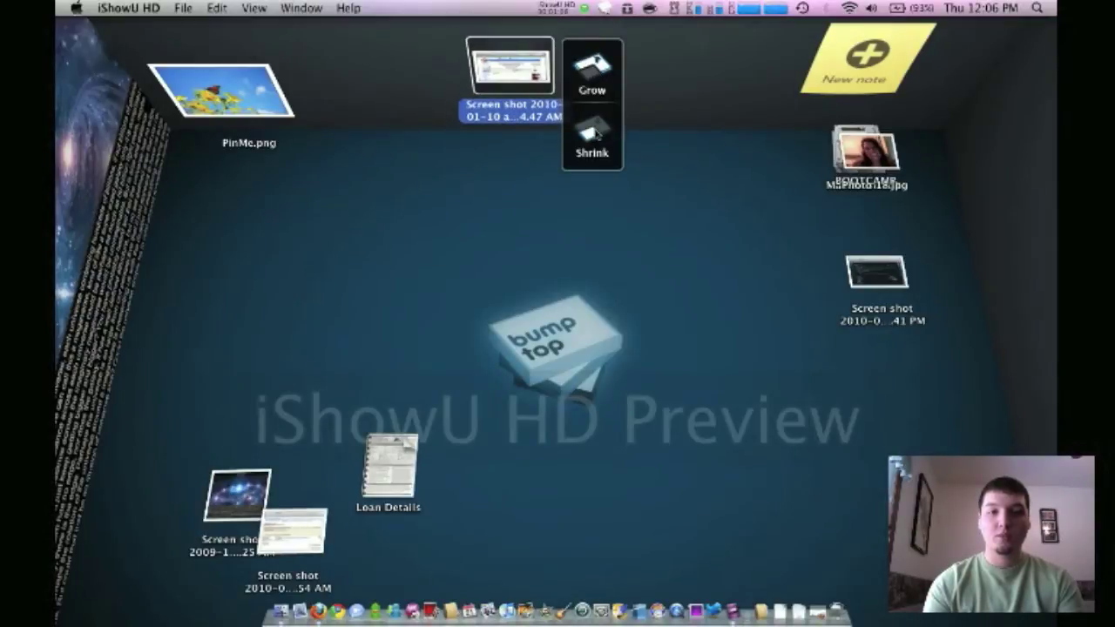
left_click_drag(601, 84, 601, 83)
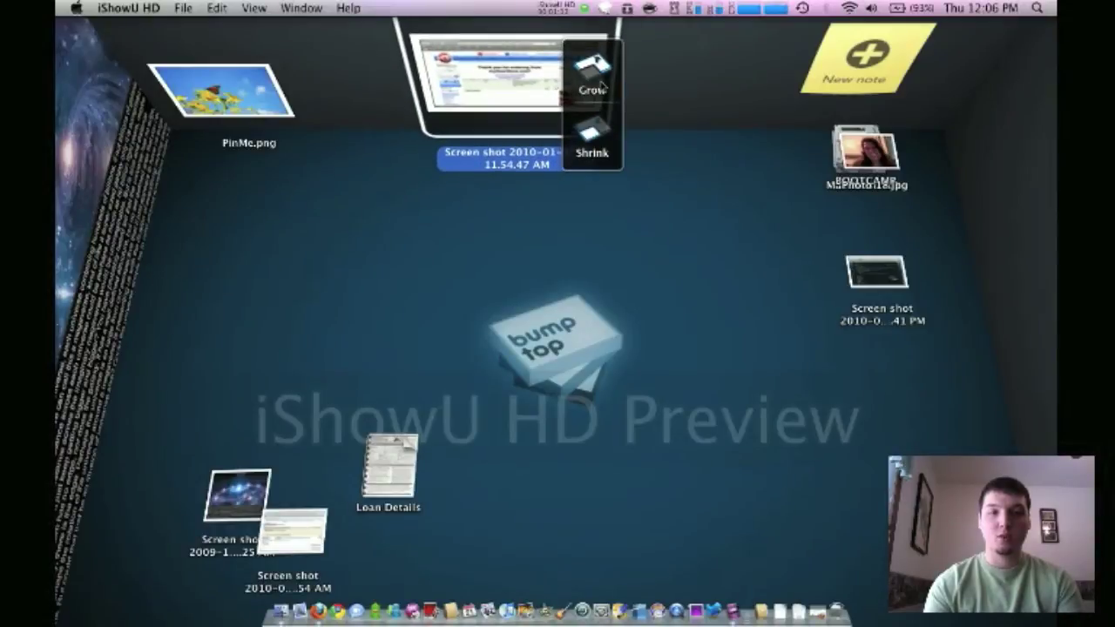
left_click(586, 275)
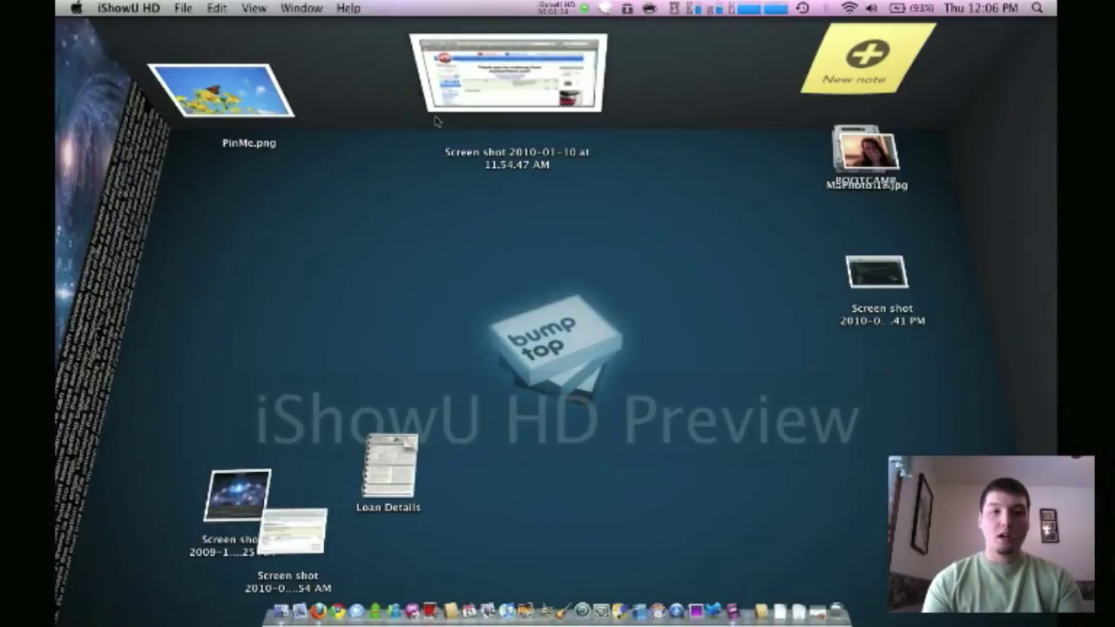
Move the enlarged screenshot from the far wall to the left wall and over to the right wall.
left_click_drag(487, 87, 96, 148)
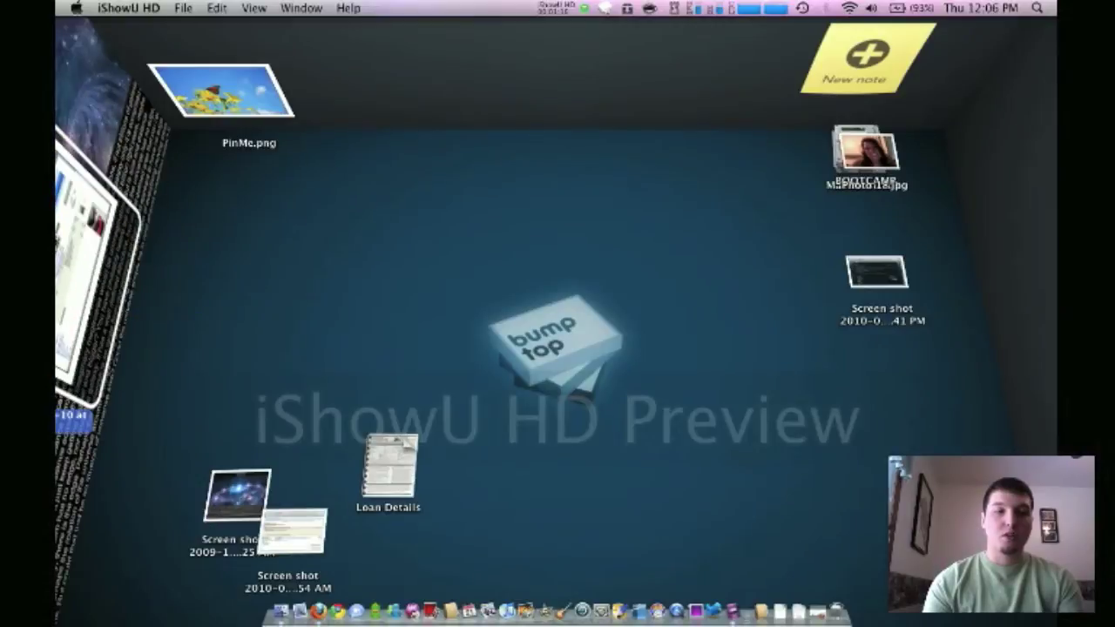
left_click_drag(397, 54, 1020, 139)
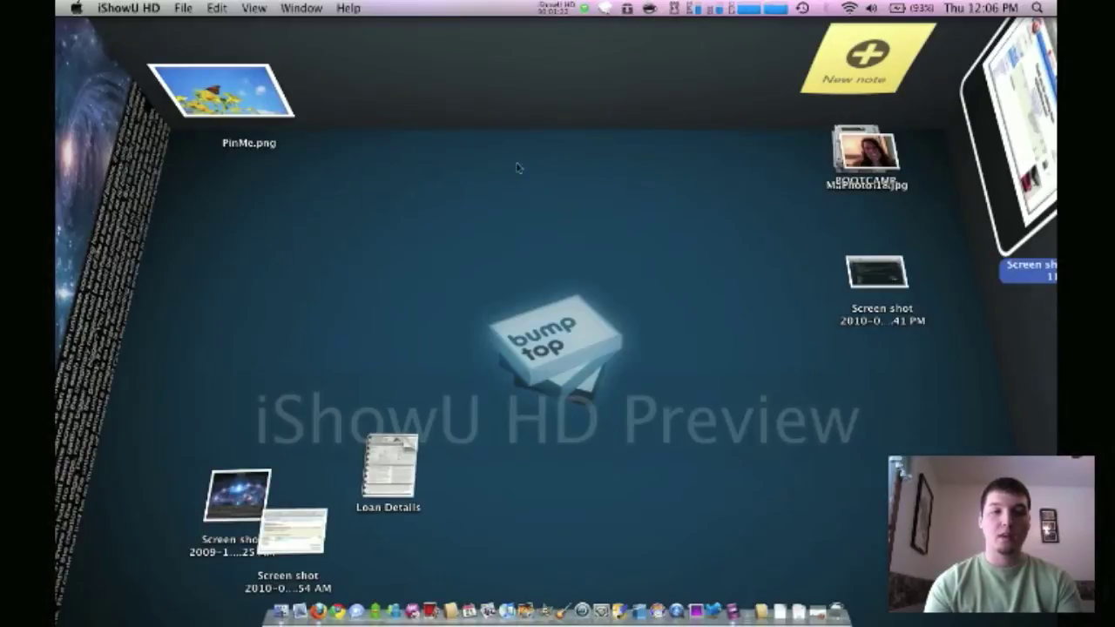
Open the BumpTop background preferences, browse the Desktop and home folder for a front wall image, and cancel the selection.
left_click(608, 10)
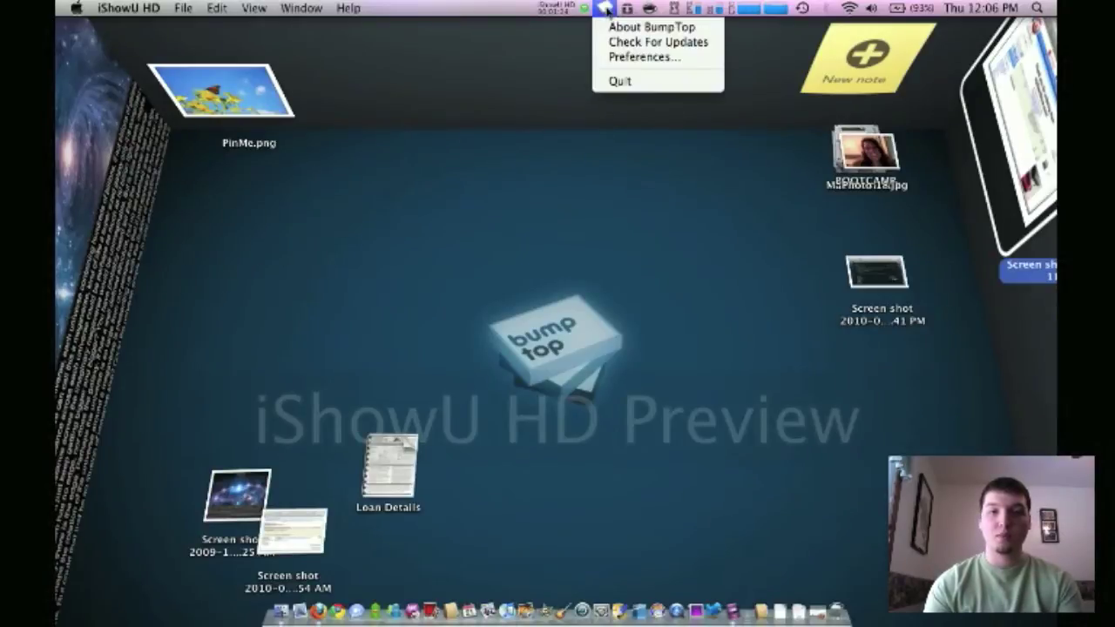
left_click(613, 58)
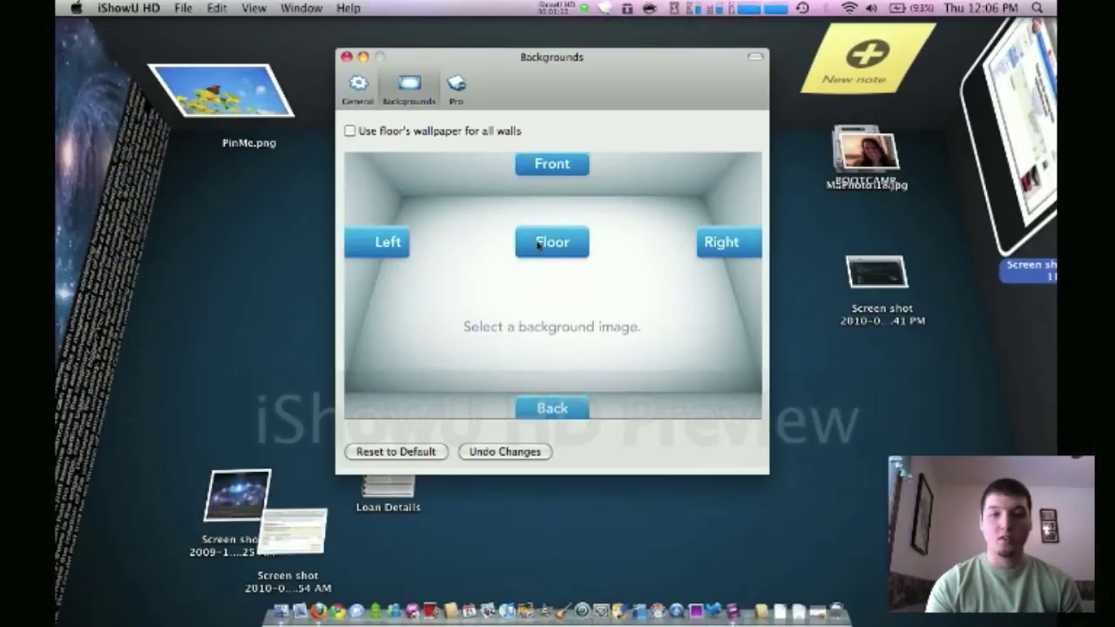
left_click(552, 165)
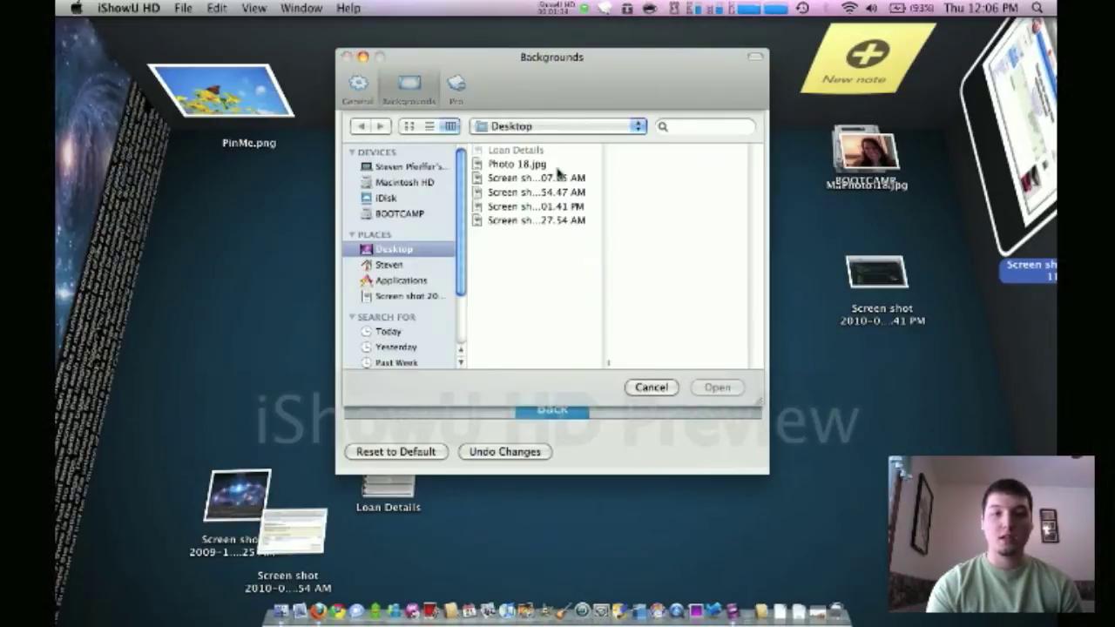
left_click(518, 179)
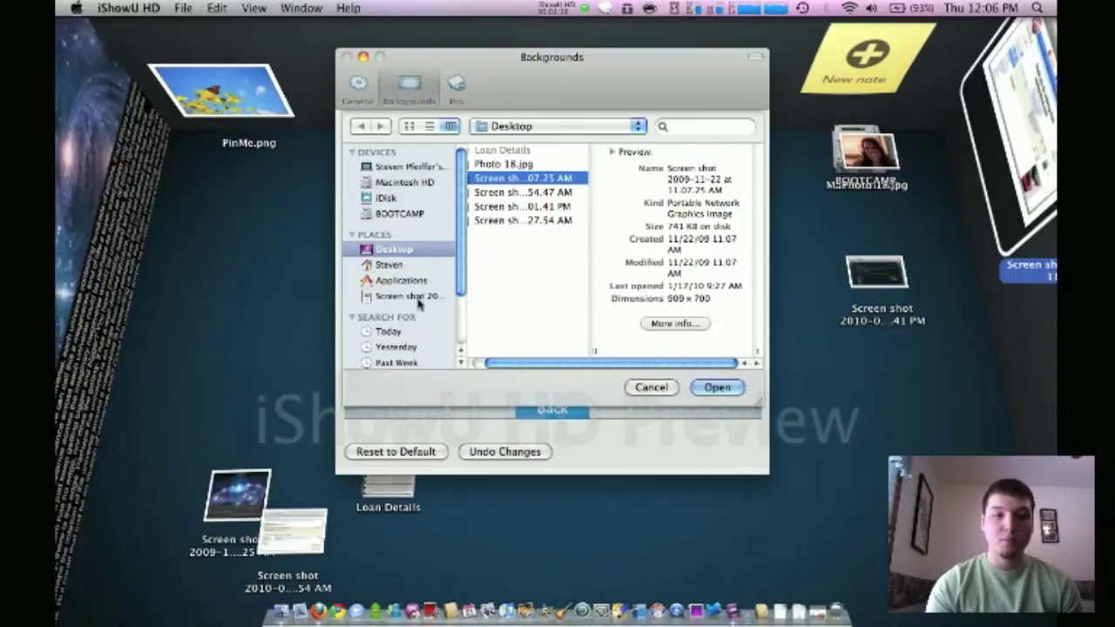
left_click(389, 265)
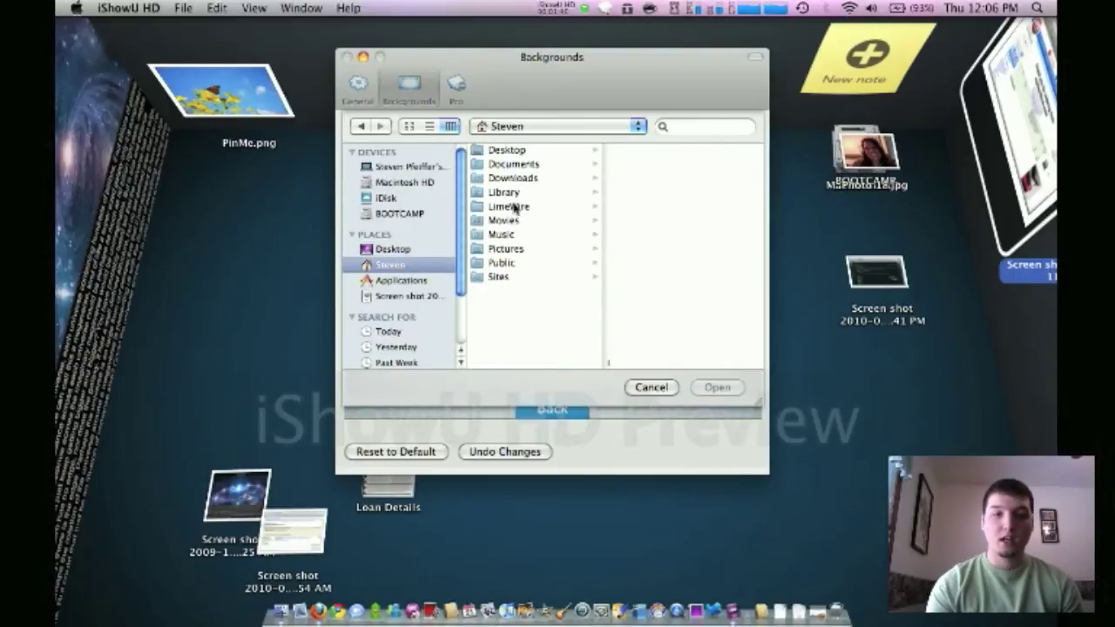
left_click(651, 386)
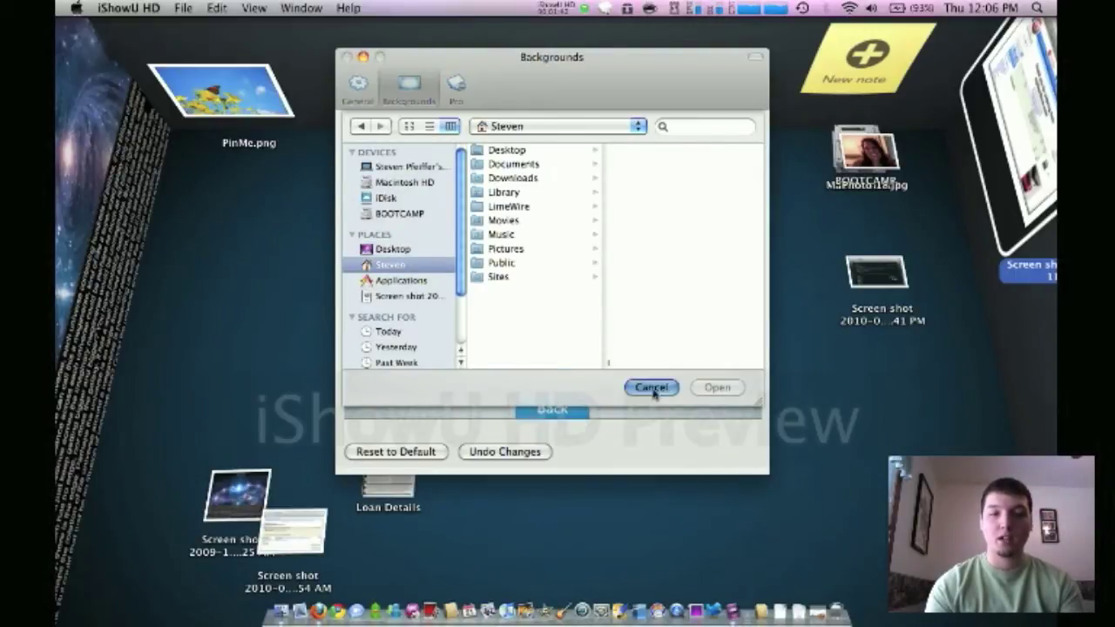
View the General and Pro preferences and close the preferences window.
left_click(358, 87)
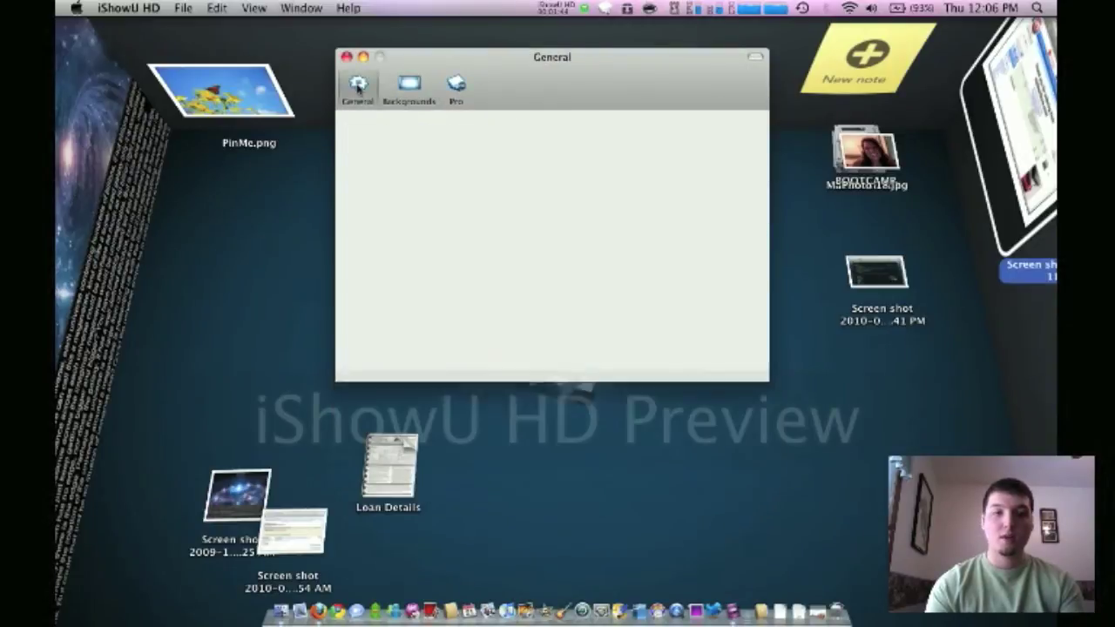
left_click(453, 85)
left_click(347, 57)
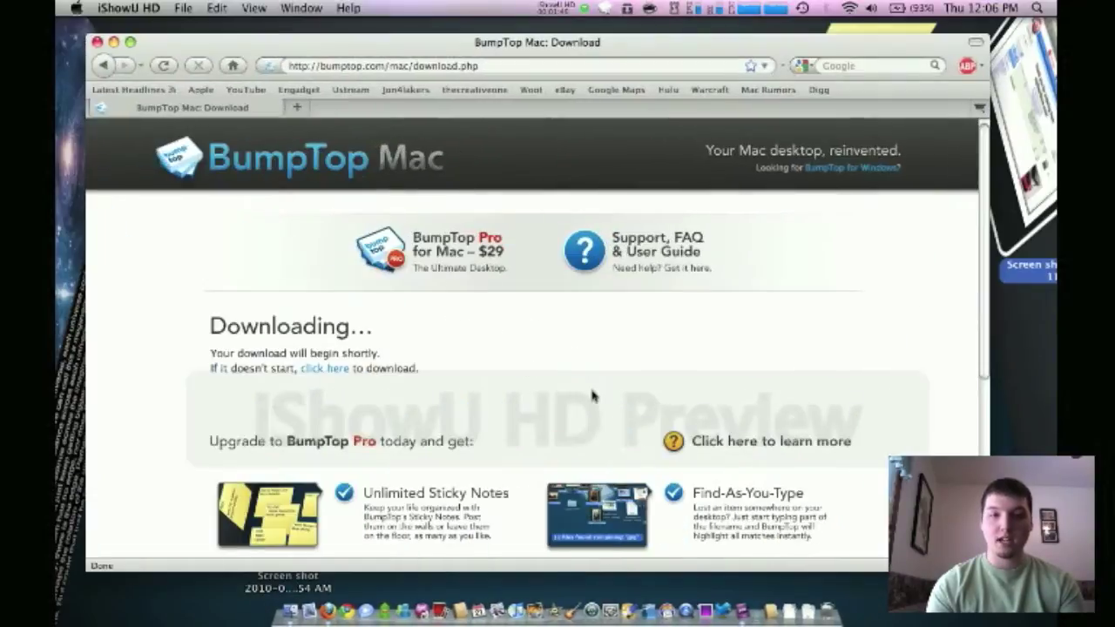
Review the BumpTop Pro upgrade features on the download page in Firefox and minimize the browser window.
scroll(568, 344, "down", 5)
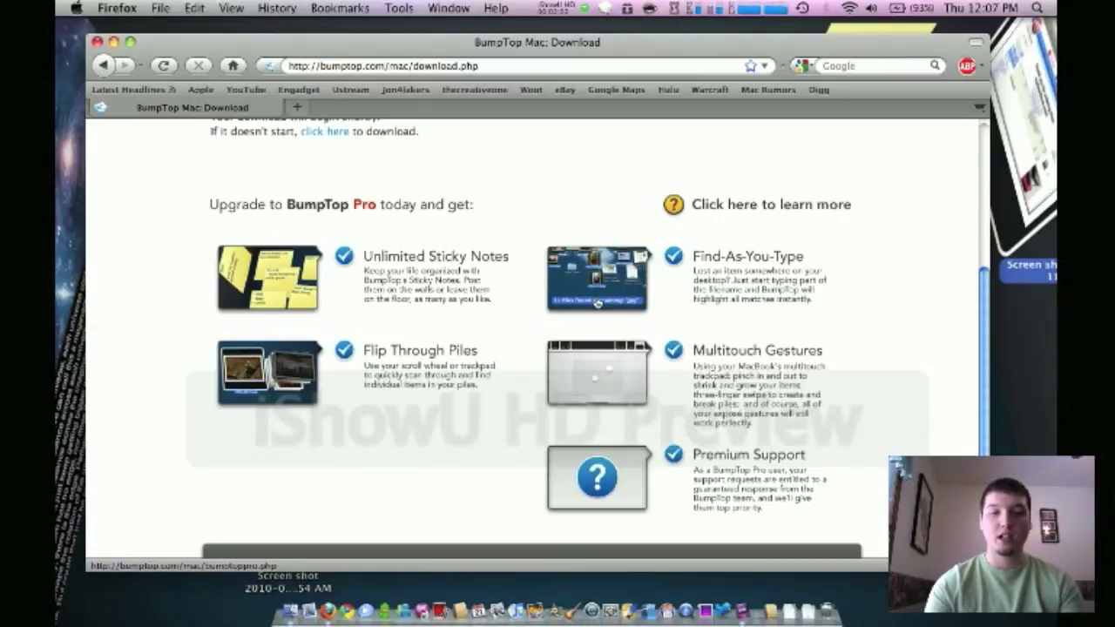
double_click(185, 45)
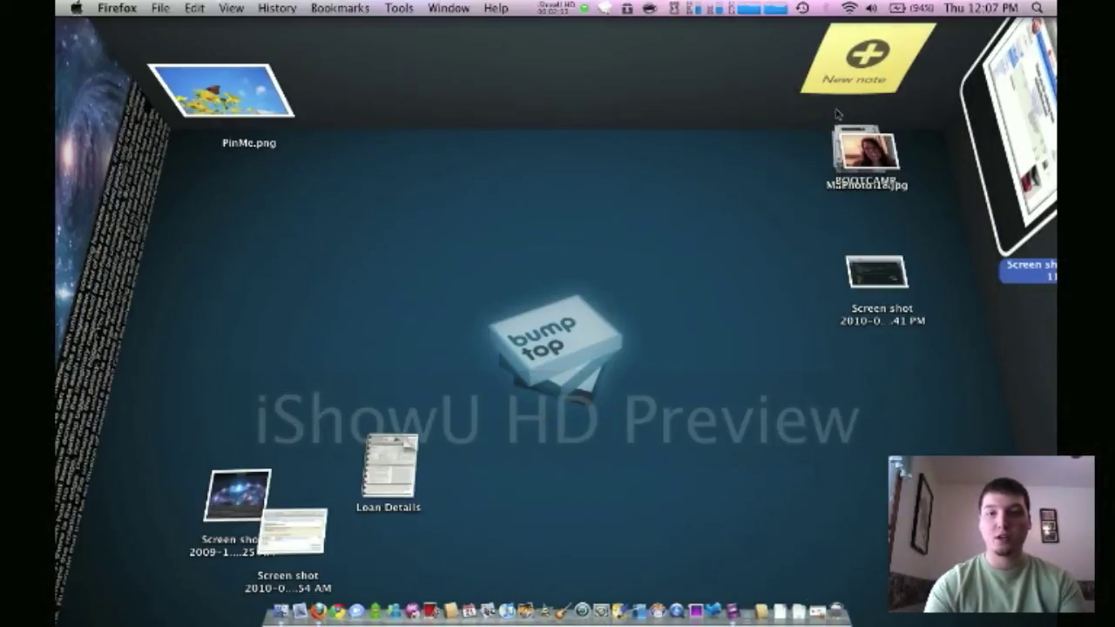
Create a new sticky note containing the text "bumptop".
left_click(862, 65)
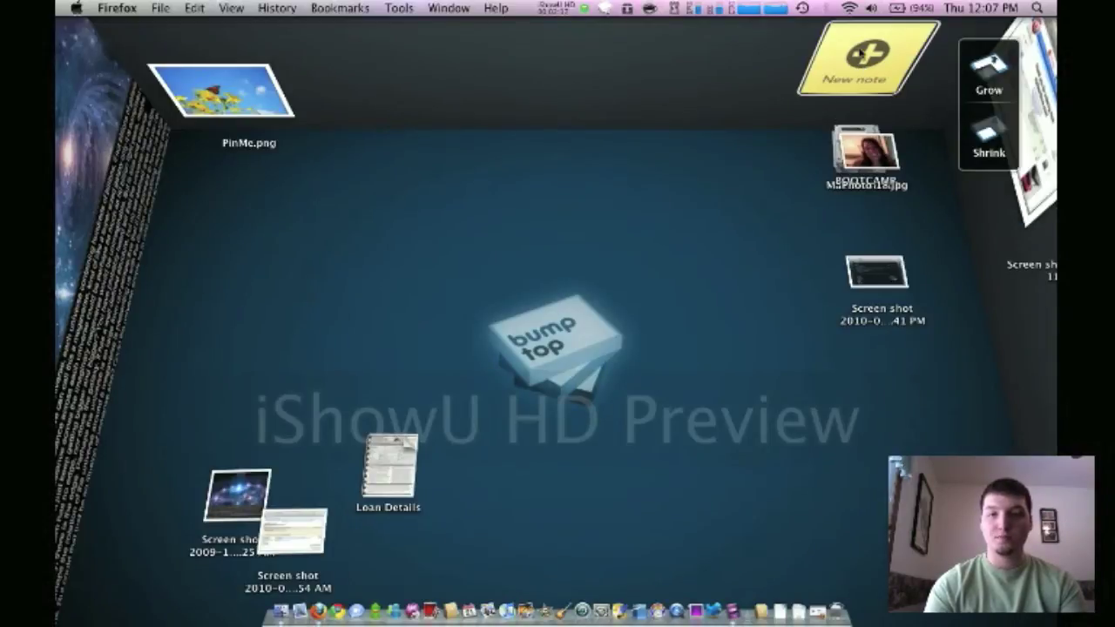
double_click(859, 54)
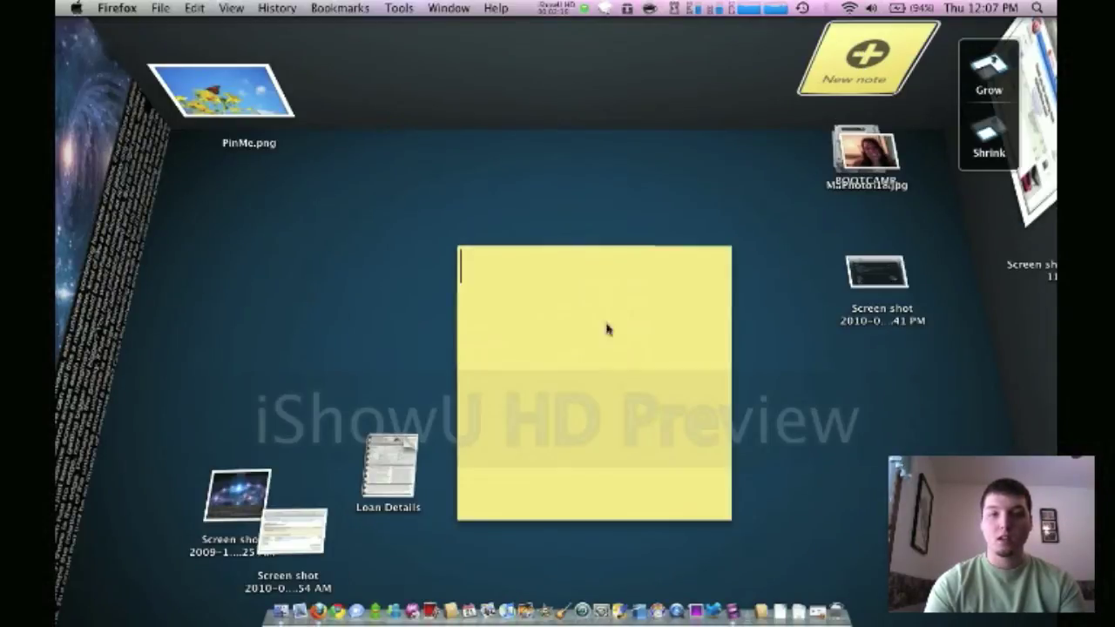
type("bu")
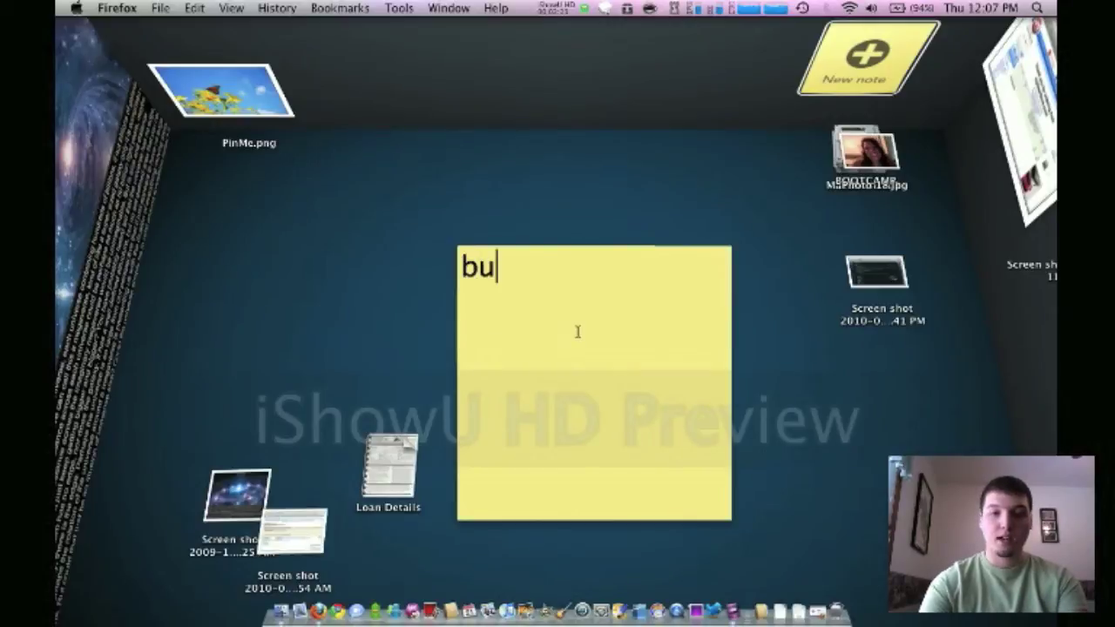
type("mptop")
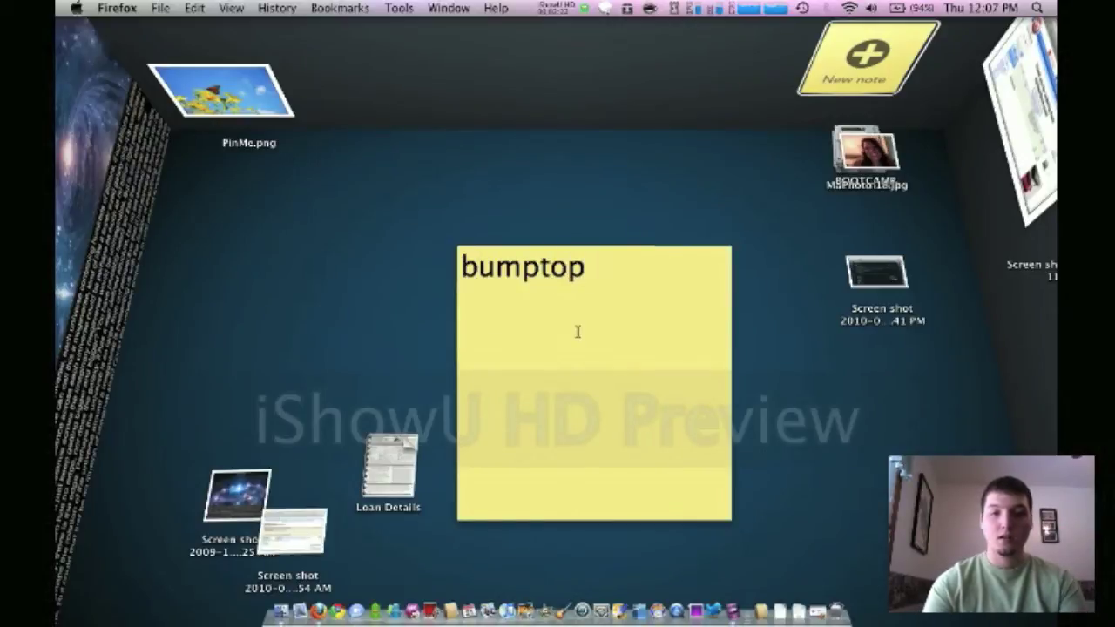
key("Return")
left_click(254, 304)
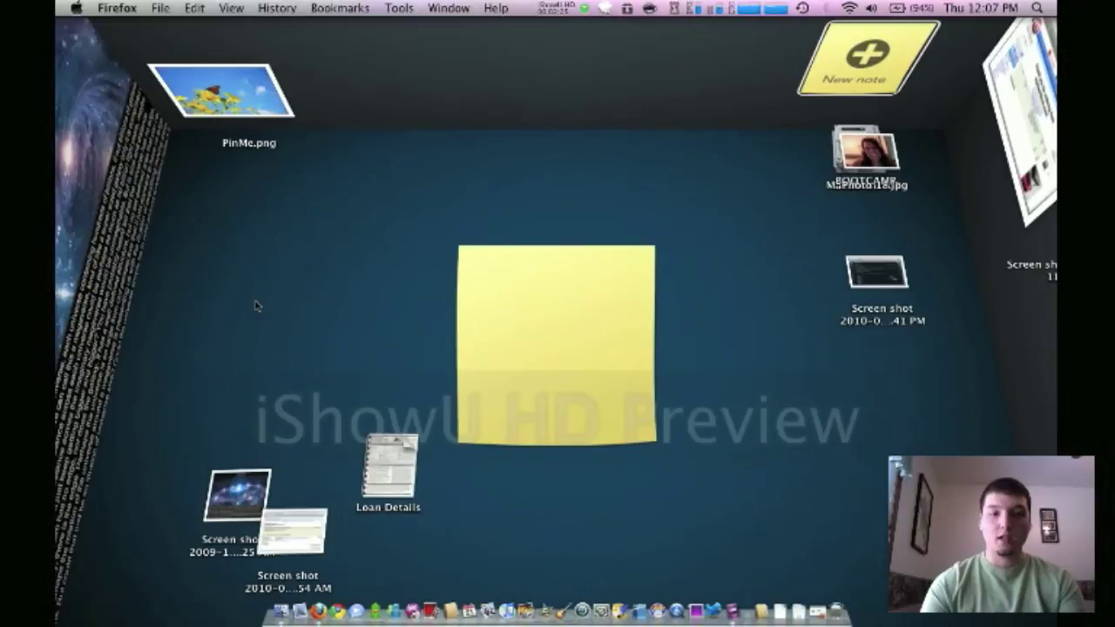
Pin the bumptop sticky note to the far wall and shrink it twice.
left_click_drag(531, 351, 441, 63)
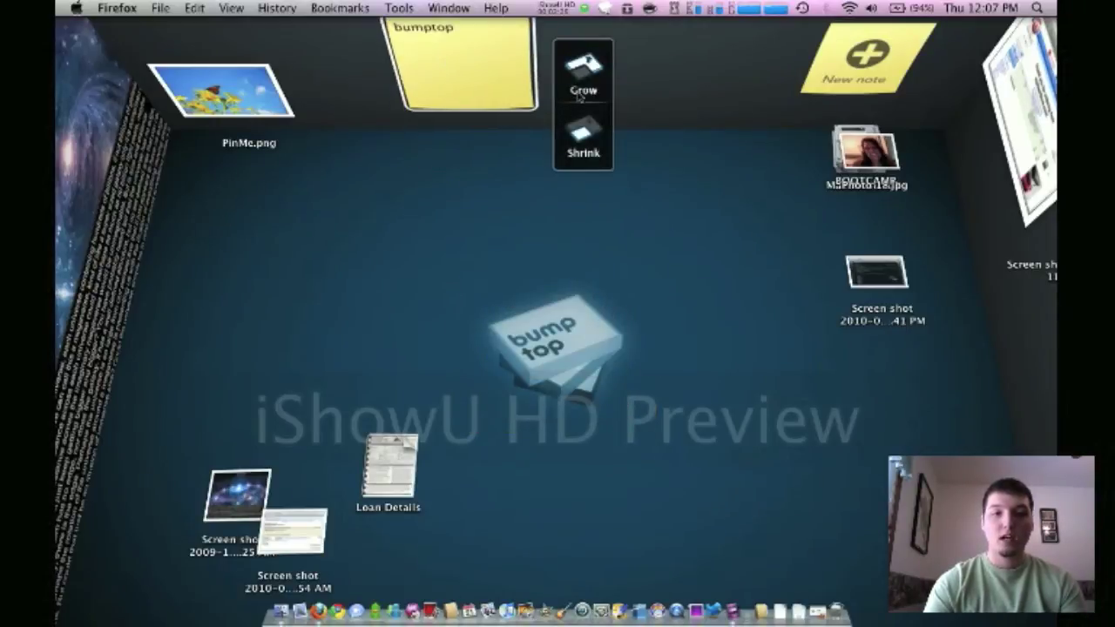
left_click(583, 154)
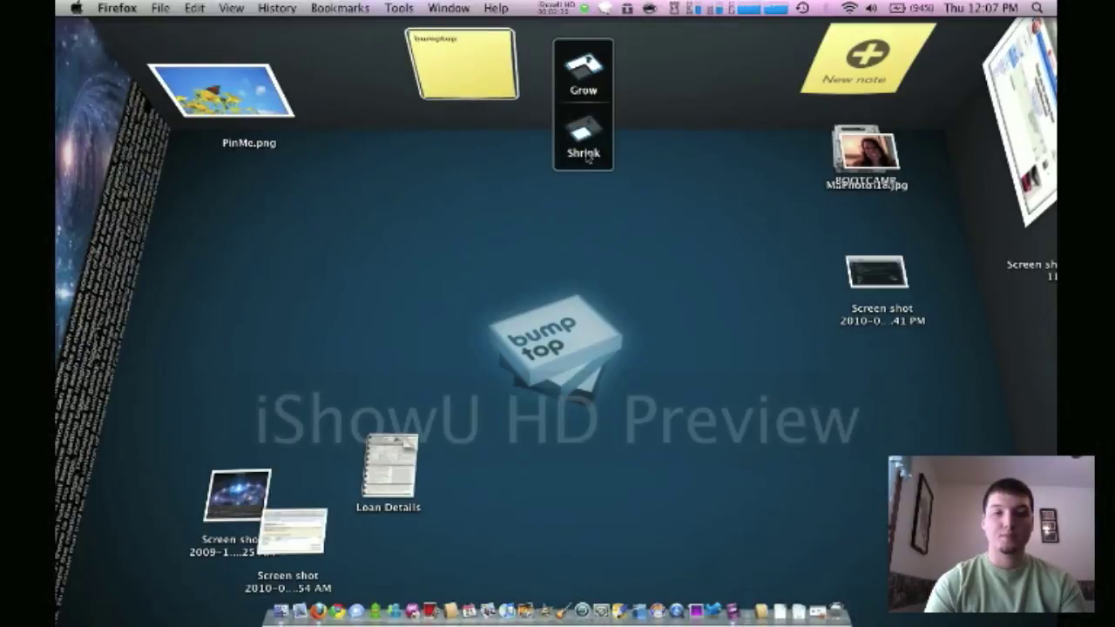
left_click(586, 154)
left_click(472, 228)
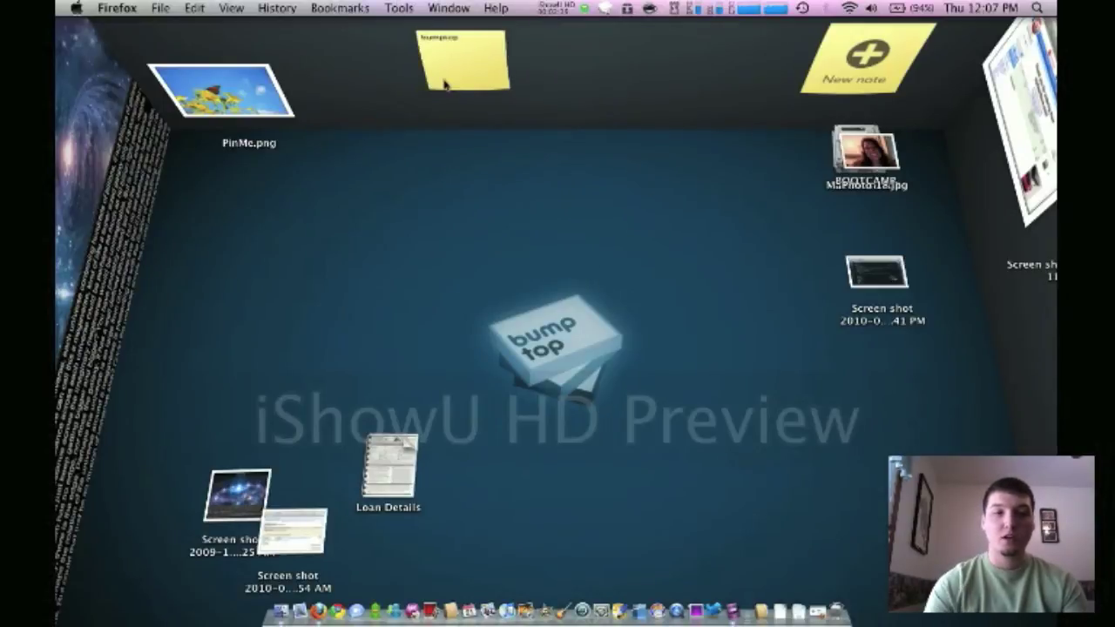
Move the bumptop sticky note from the far wall to the near end of the left wall.
left_click(475, 46)
left_click_drag(475, 46, 339, 291)
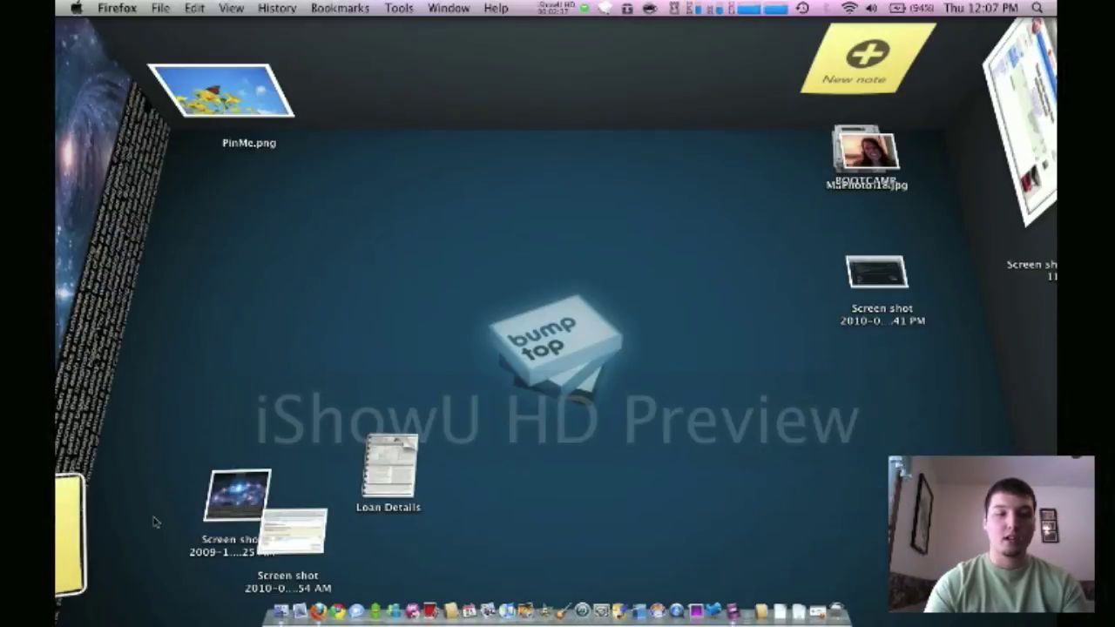
Throw the bumptop sticky note from the left wall across the floor and separate Photo 18.jpg, BOOTCAMP and Macintosh HD from their stack.
left_click_drag(94, 535, 657, 259)
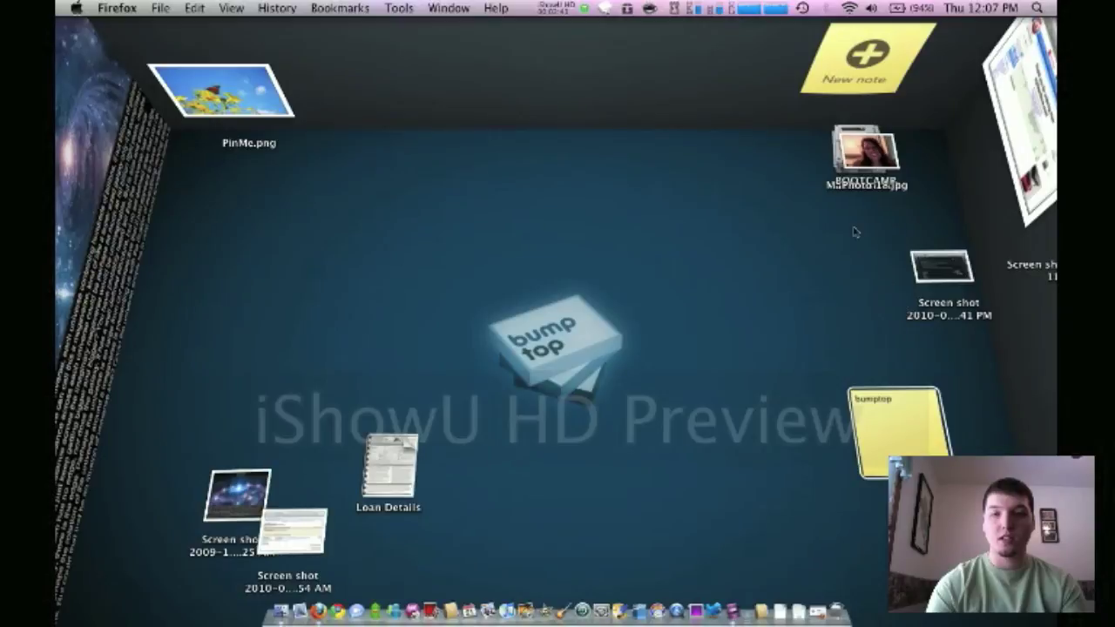
left_click_drag(872, 167, 751, 190)
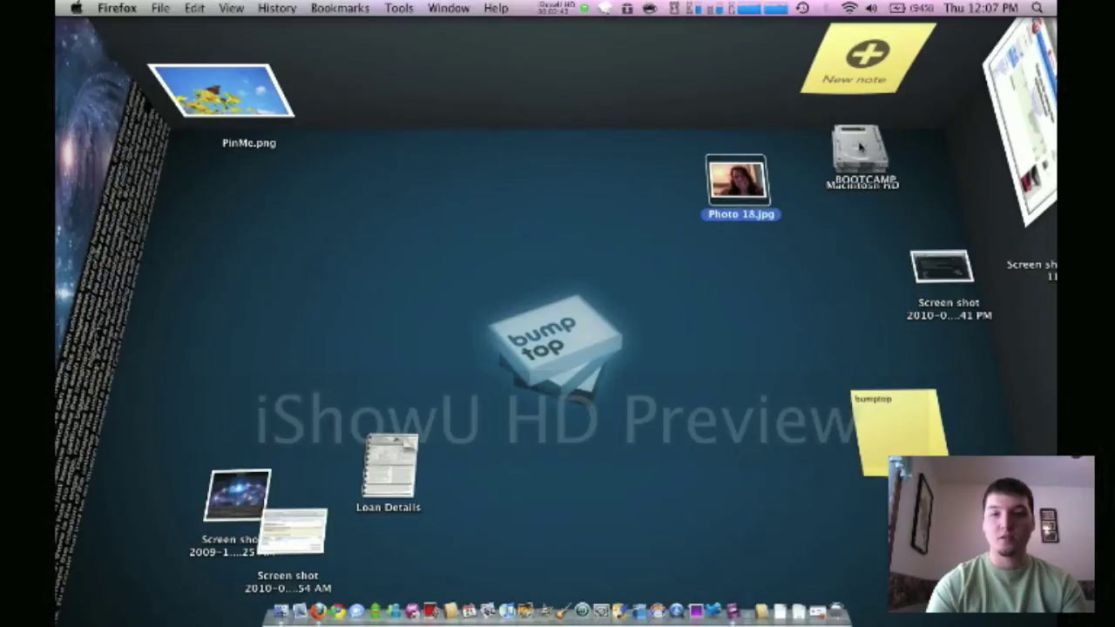
left_click_drag(859, 146, 642, 184)
left_click_drag(858, 158, 596, 328)
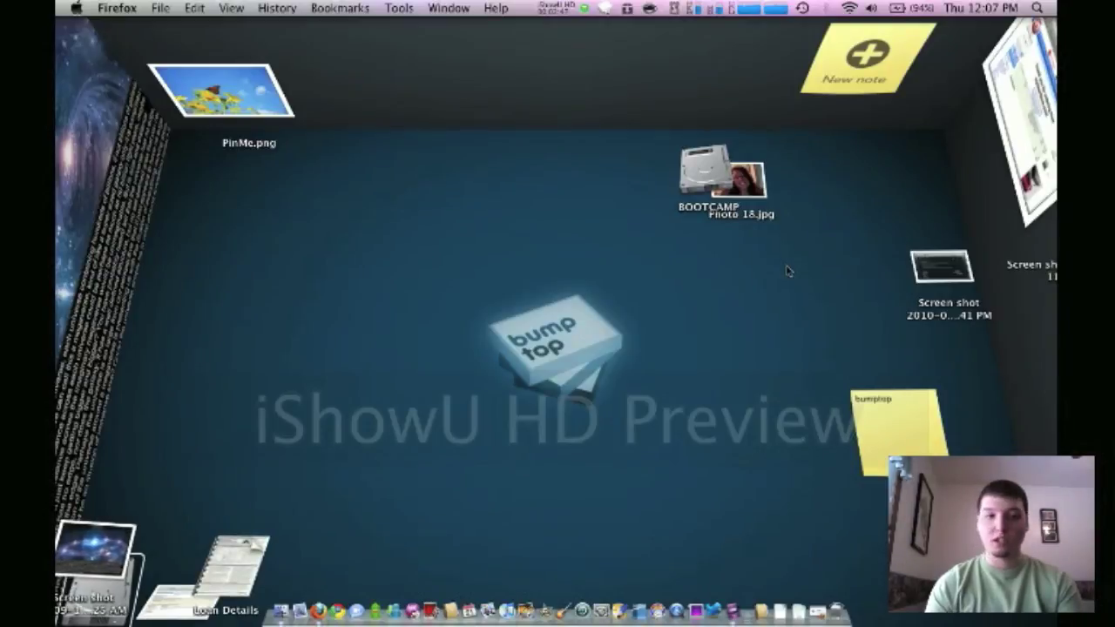
Take the 2009 galaxy screenshot out of the floor's near corner and pin it to the far wall between PinMe.png and the New note pad.
left_click_drag(98, 547, 209, 460)
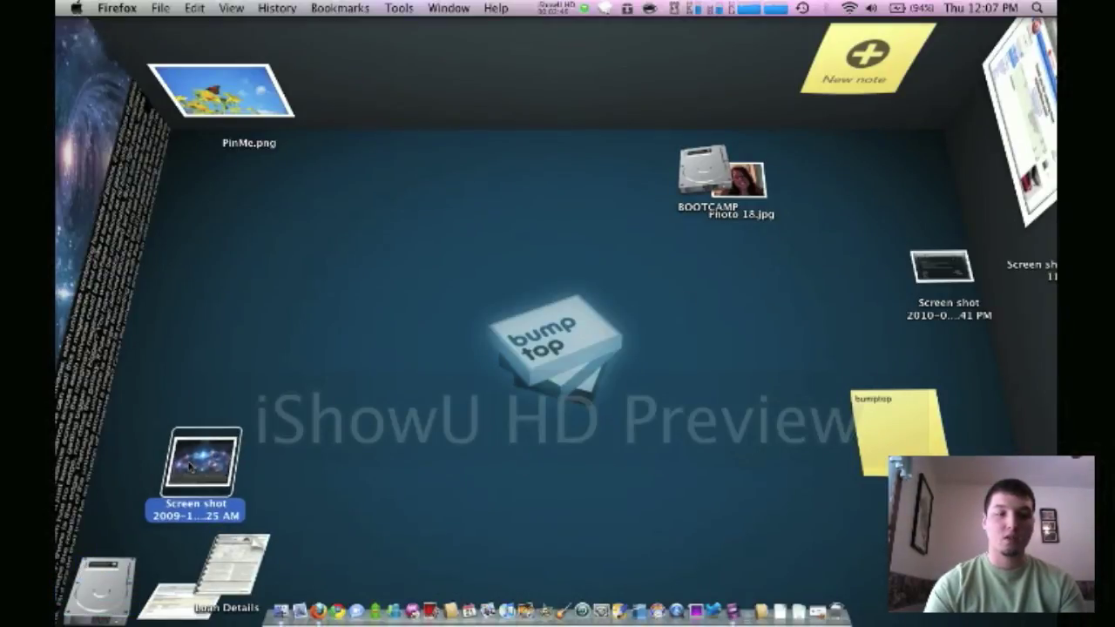
right_click(232, 429)
left_click(276, 530)
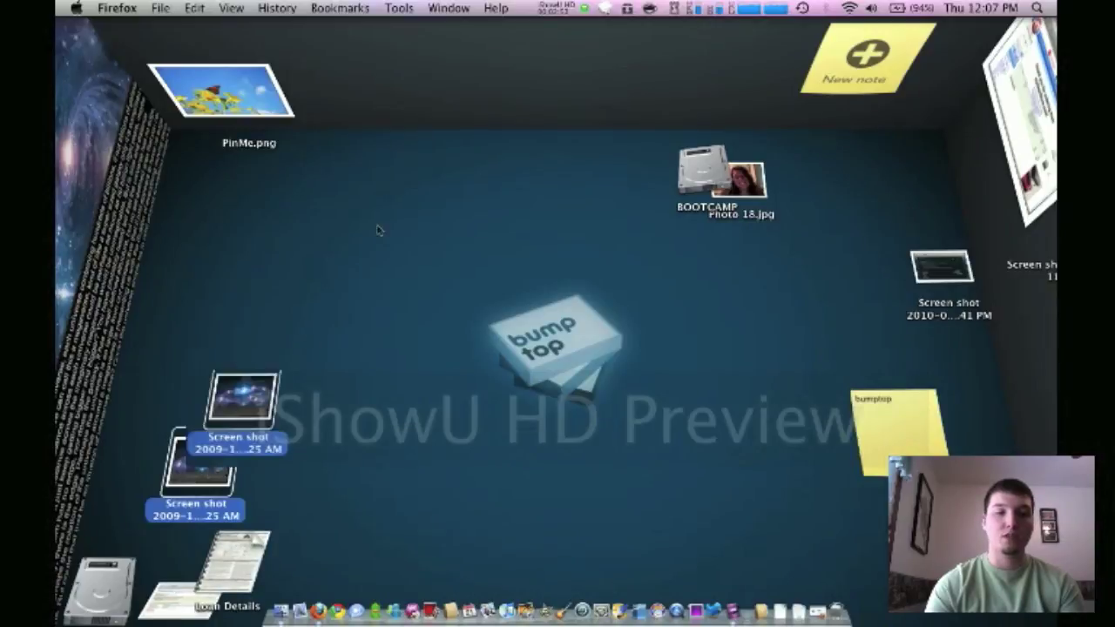
left_click_drag(378, 230, 475, 56)
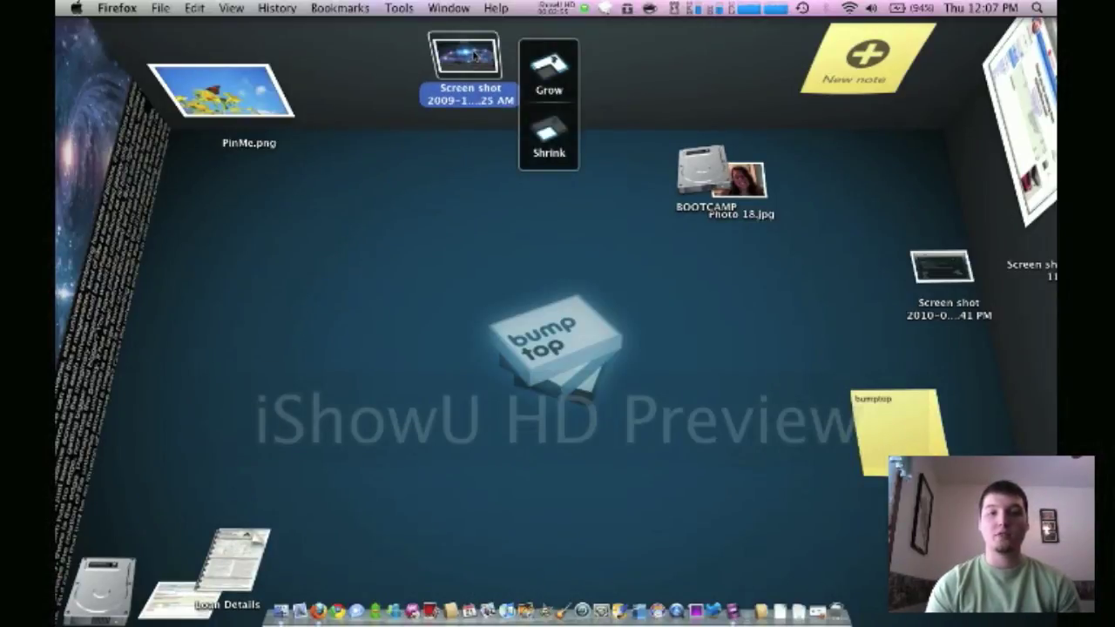
left_click(450, 212)
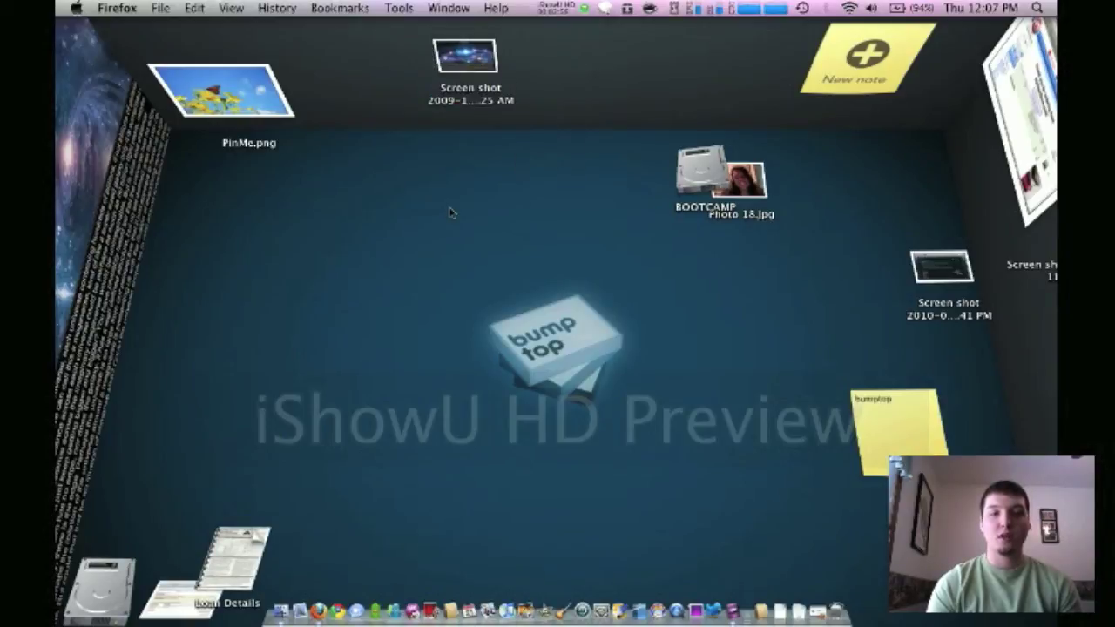